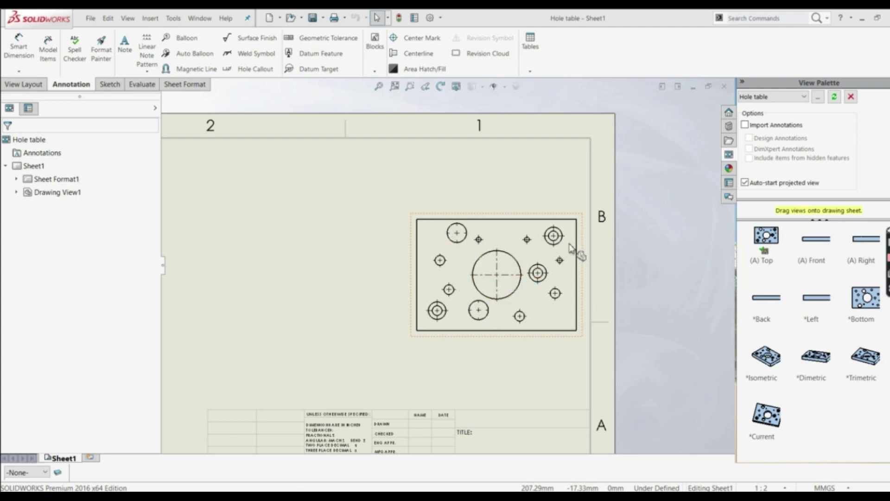
- Fit the whole drawing sheet in view and bring up the Tables list
{"action": "key", "text": "f"}
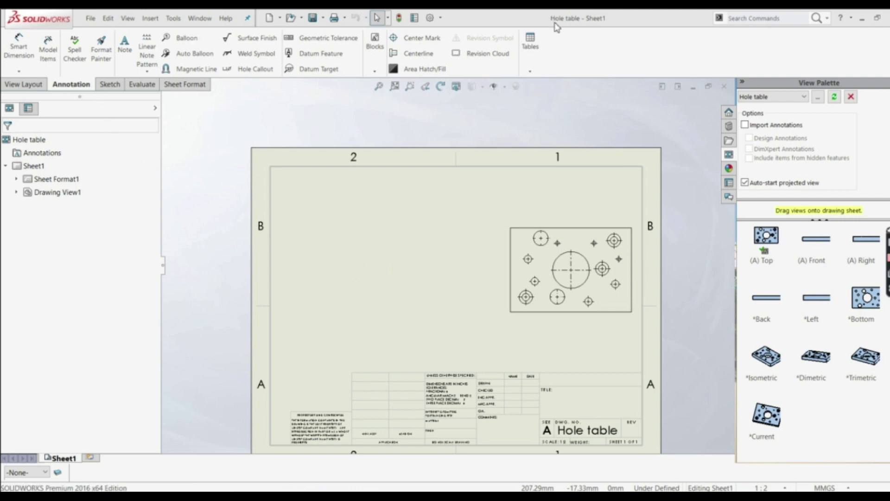
{"action": "left_click", "coordinate": [529, 49]}
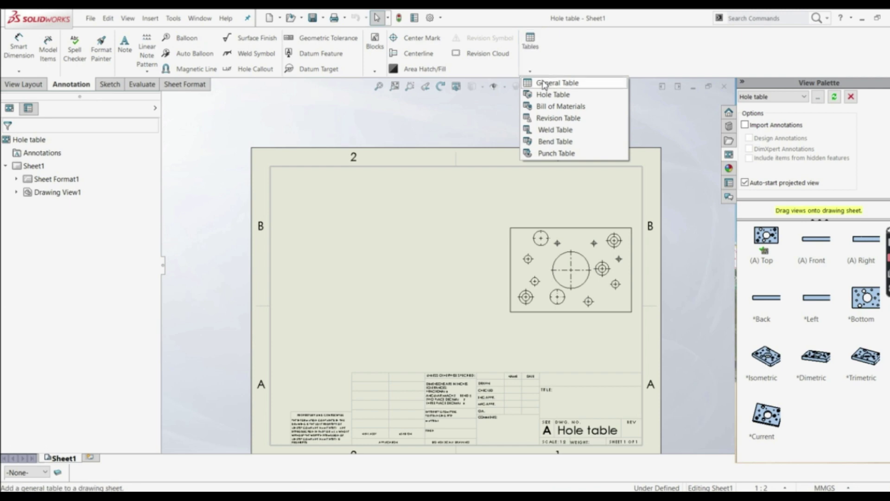
- Start a Hole Table and pick the large central hole's edge as the datum origin
{"action": "left_click", "coordinate": [552, 95]}
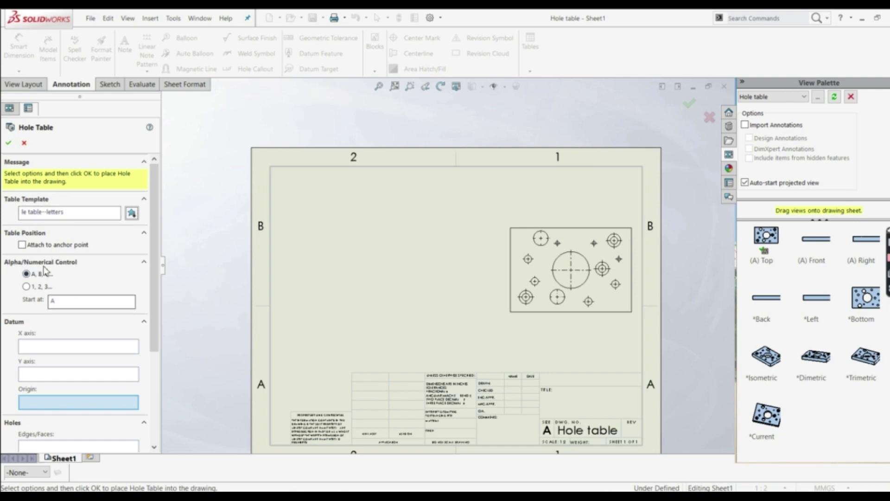
{"action": "scroll", "coordinate": [153, 256], "scroll_direction": "down", "scroll_amount": 3}
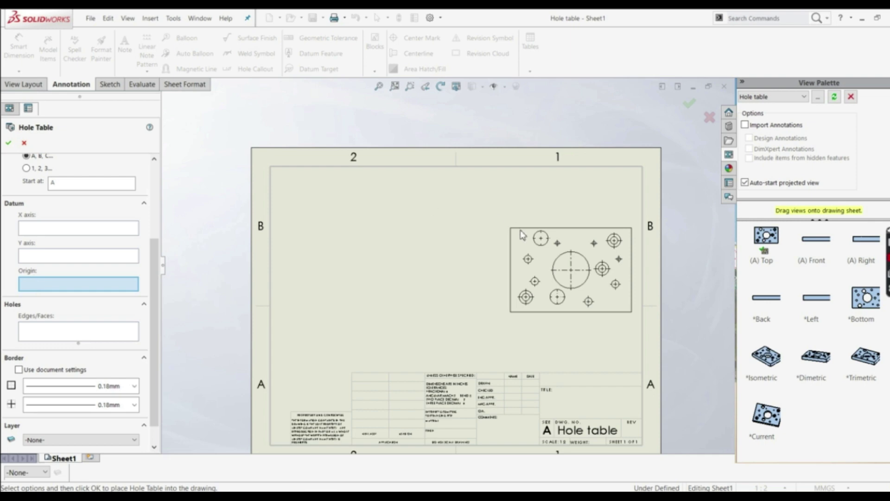
{"action": "scroll", "coordinate": [589, 296], "scroll_direction": "down", "scroll_amount": 2}
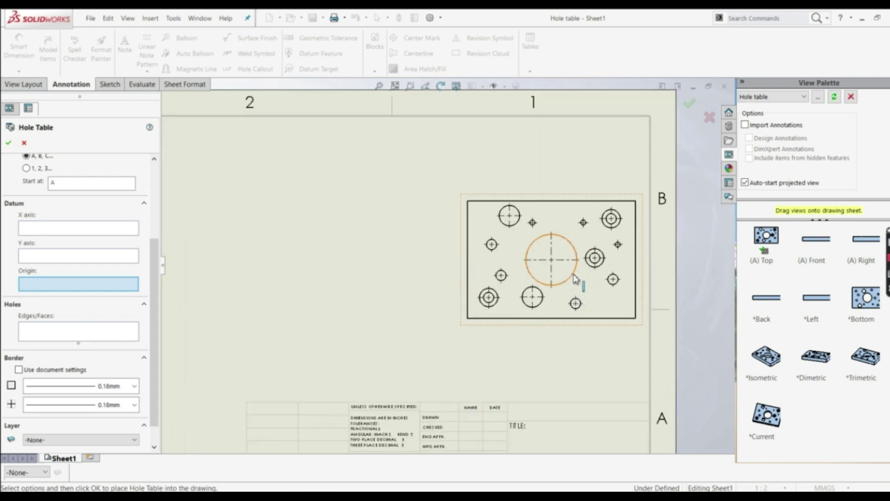
{"action": "left_click", "coordinate": [575, 278]}
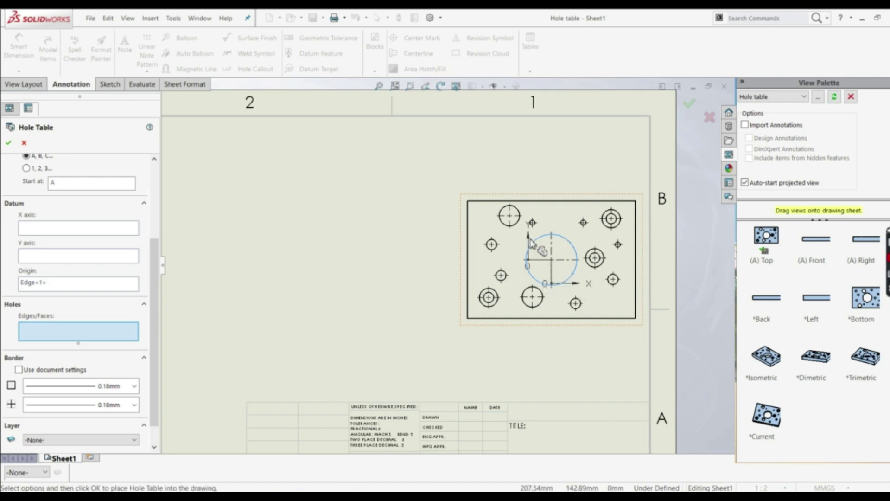
- Select the plate face as the source of holes for the table
{"action": "scroll", "coordinate": [278, 301], "scroll_direction": "down", "scroll_amount": 1}
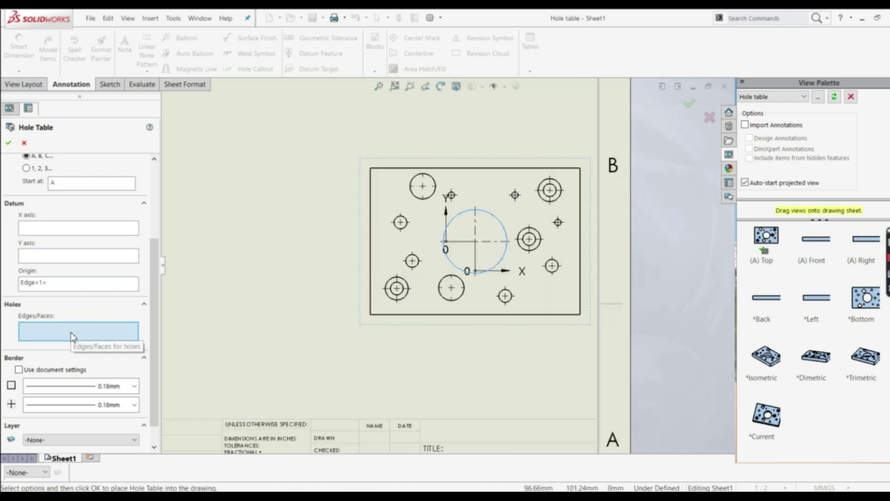
{"action": "scroll", "coordinate": [447, 213], "scroll_direction": "down", "scroll_amount": 2}
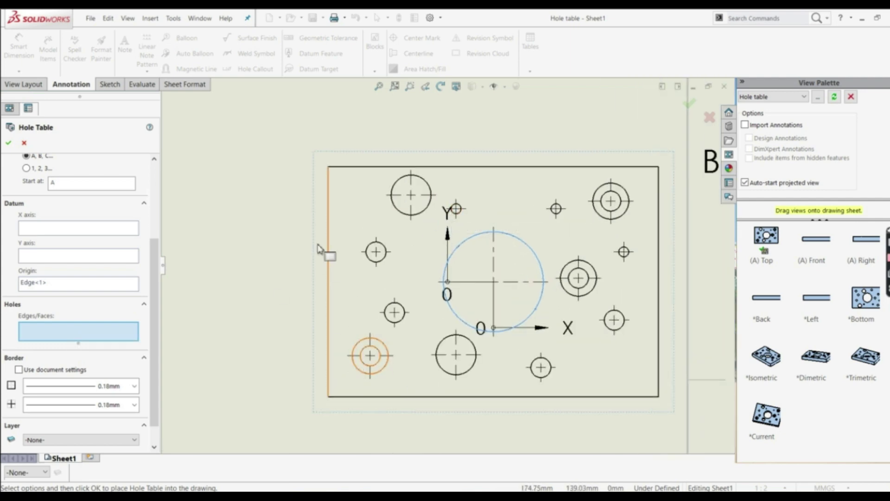
{"action": "left_click", "coordinate": [375, 225]}
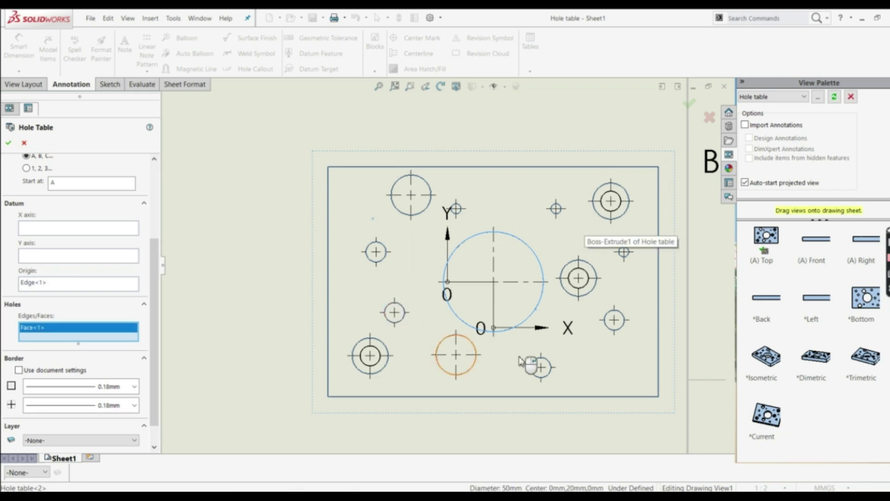
- Confirm the hole table settings and drop the table left of the plate view
{"action": "left_click", "coordinate": [10, 144]}
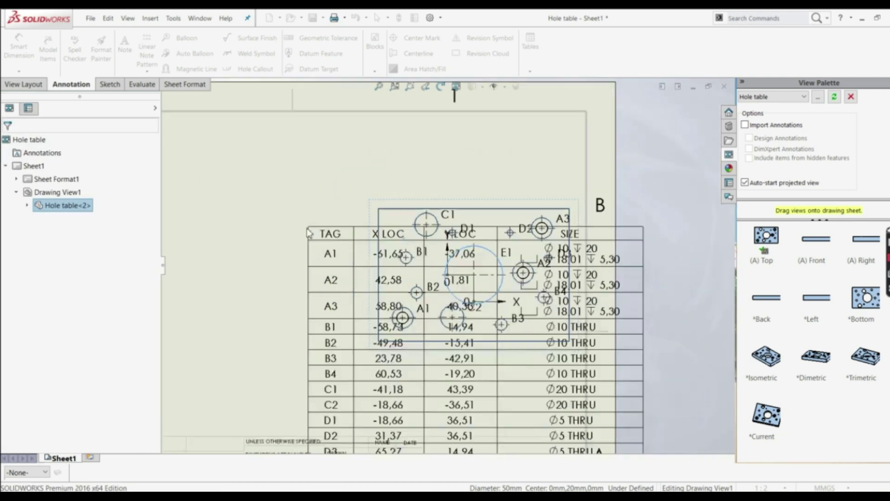
{"action": "scroll", "coordinate": [278, 222], "scroll_direction": "down", "scroll_amount": 2}
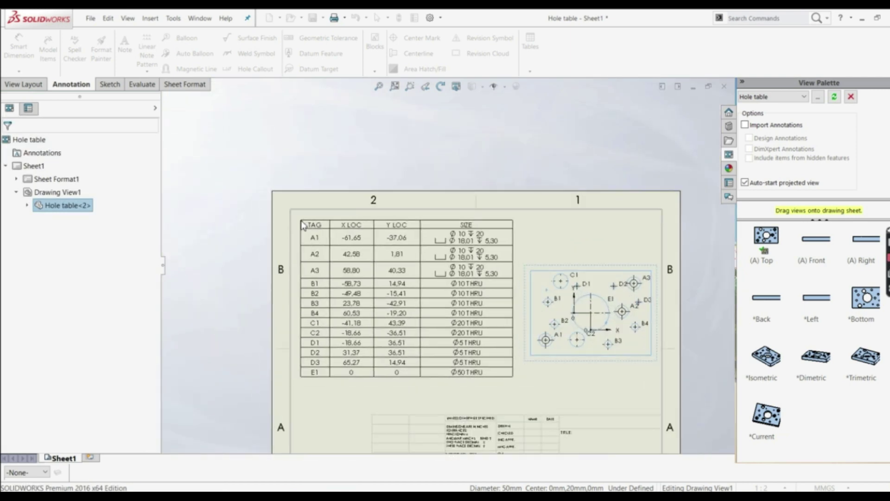
{"action": "left_click", "coordinate": [302, 225]}
{"action": "scroll", "coordinate": [373, 291], "scroll_direction": "down", "scroll_amount": 3}
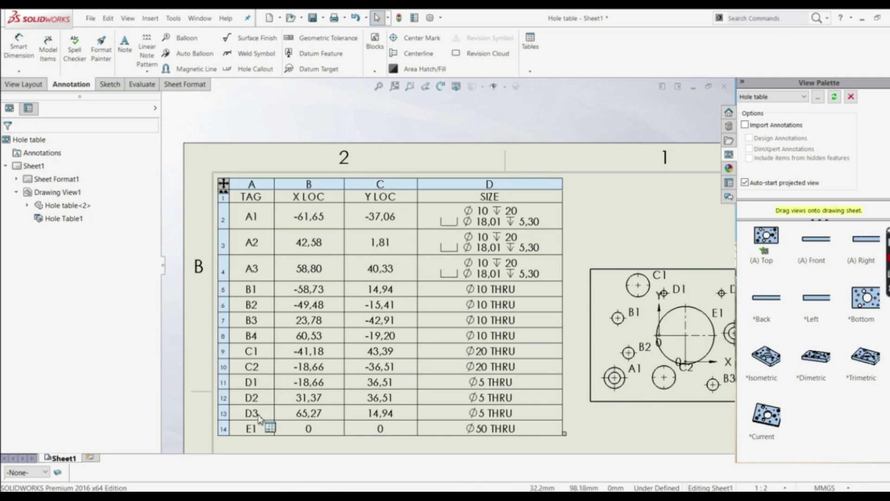
- Fit the sheet in view and select the 14-hole table to edit its settings
{"action": "key", "text": "z"}
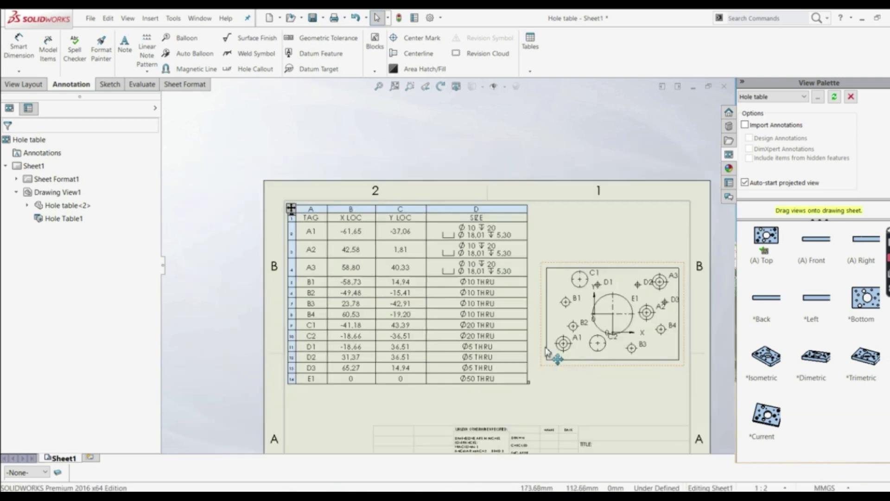
{"action": "scroll", "coordinate": [546, 351], "scroll_direction": "down", "scroll_amount": 5}
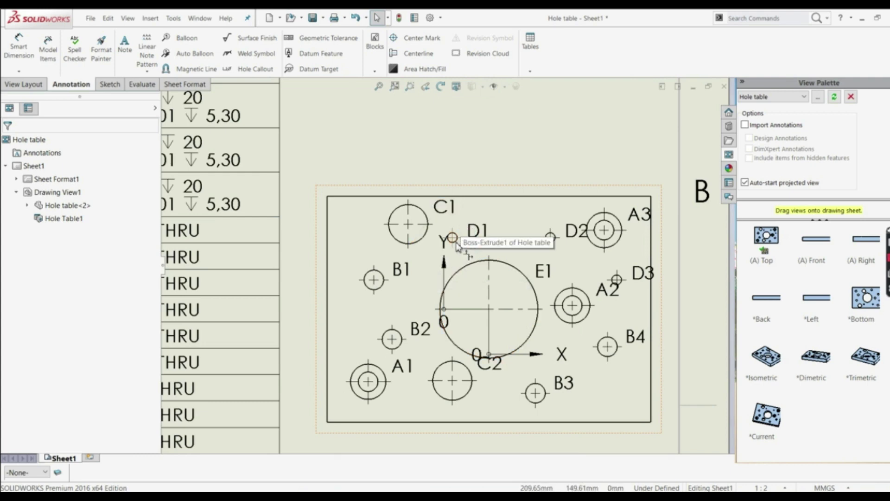
{"action": "key", "text": "f"}
{"action": "scroll", "coordinate": [456, 245], "scroll_direction": "down", "scroll_amount": 3}
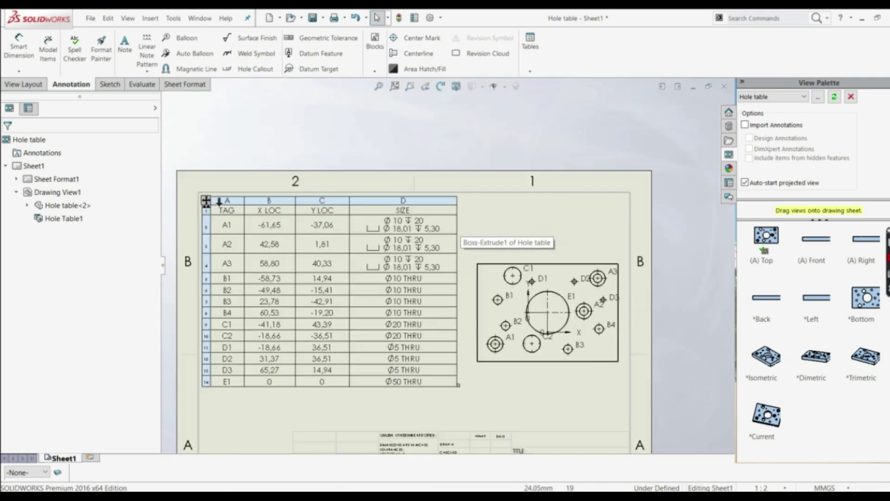
{"action": "left_click", "coordinate": [206, 201]}
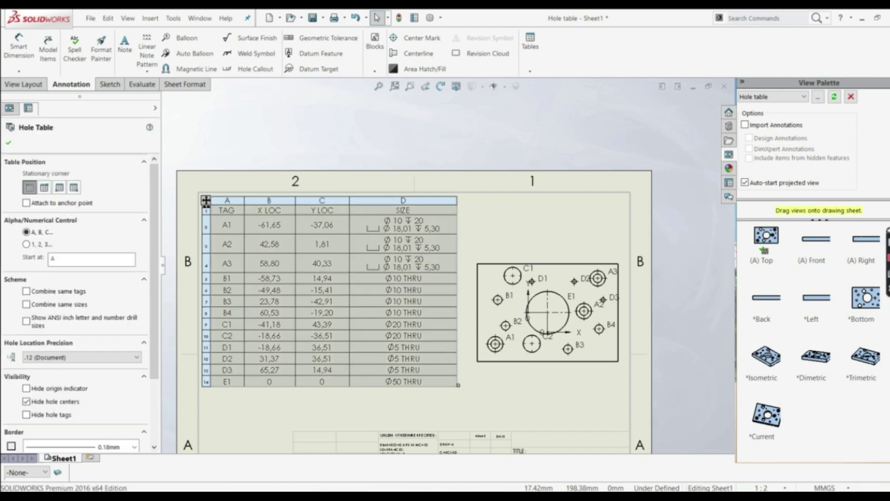
- Enable Combine same sizes and Combine same tags, giving five rows A–E with quantities
{"action": "left_click", "coordinate": [27, 305]}
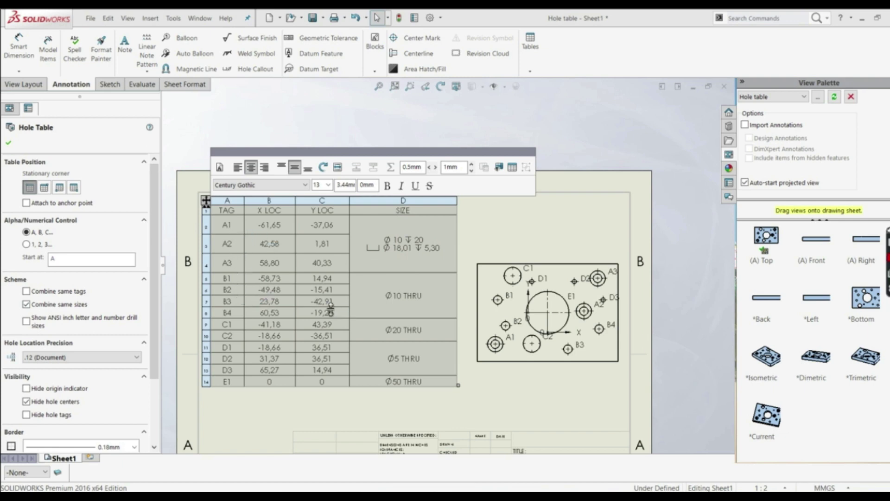
{"action": "left_click", "coordinate": [26, 292]}
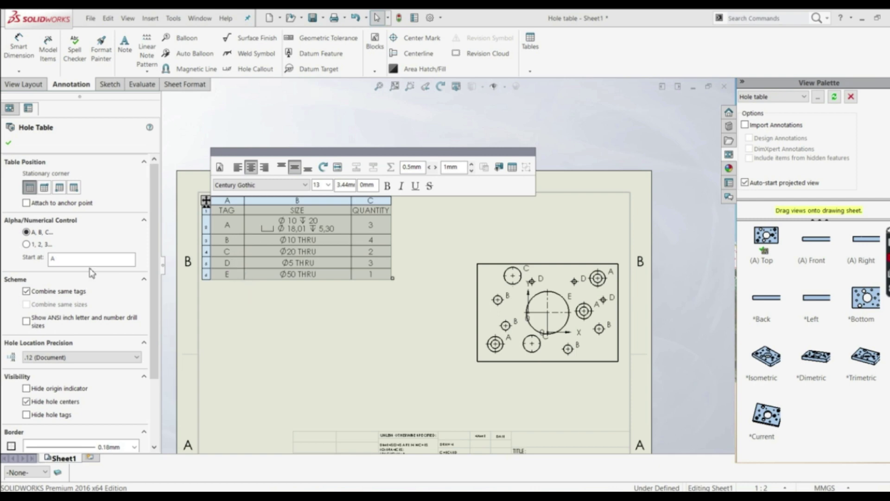
- Try tags starting at C and numeric tags, then revert to letters starting at A
{"action": "double_click", "coordinate": [63, 260]}
{"action": "type", "text": "C"}
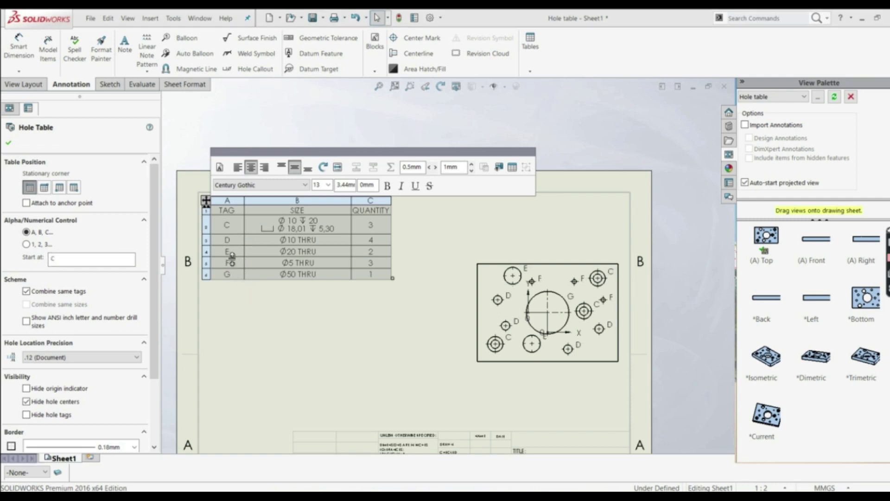
{"action": "left_click", "coordinate": [27, 245]}
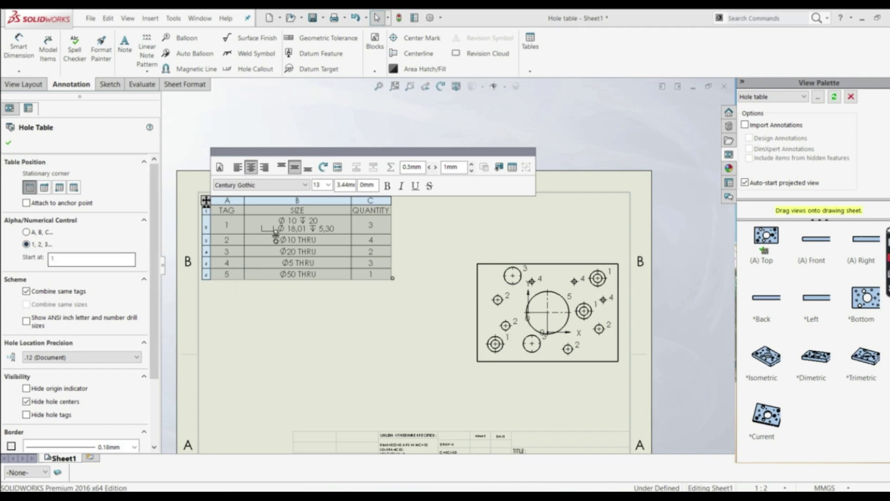
{"action": "left_click", "coordinate": [95, 257]}
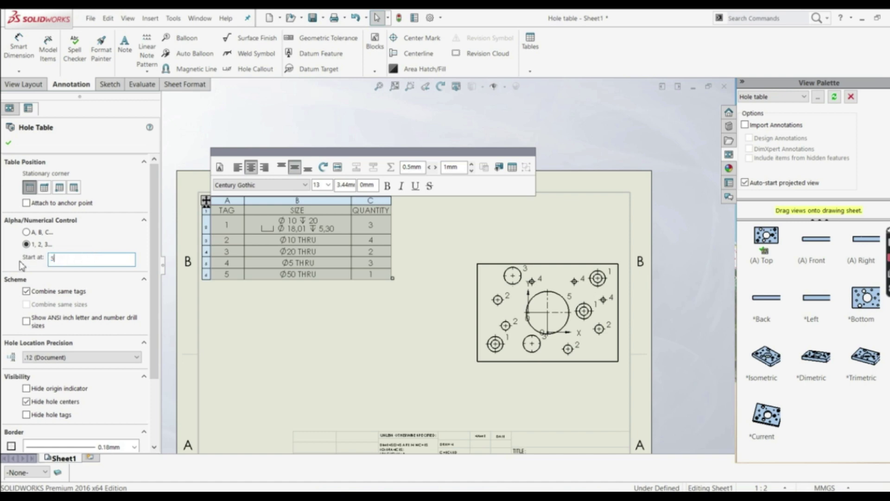
{"action": "left_click", "coordinate": [26, 233]}
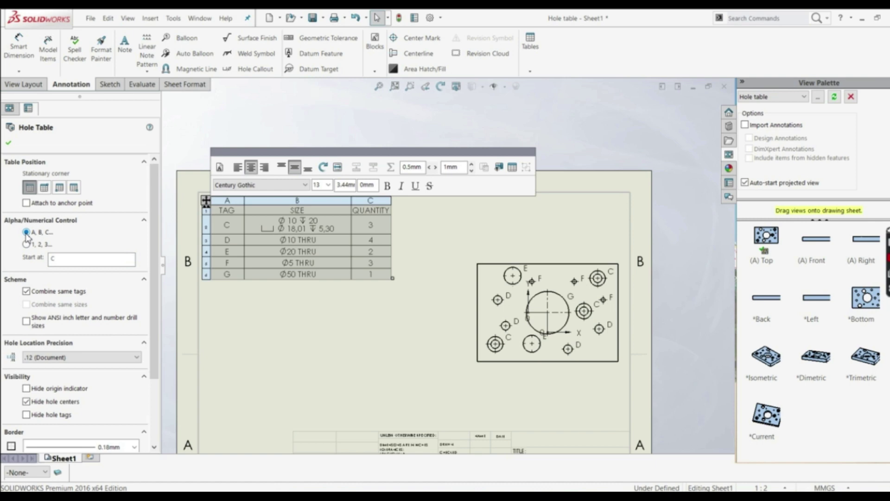
{"action": "left_click", "coordinate": [66, 260]}
{"action": "type", "text": "a"}
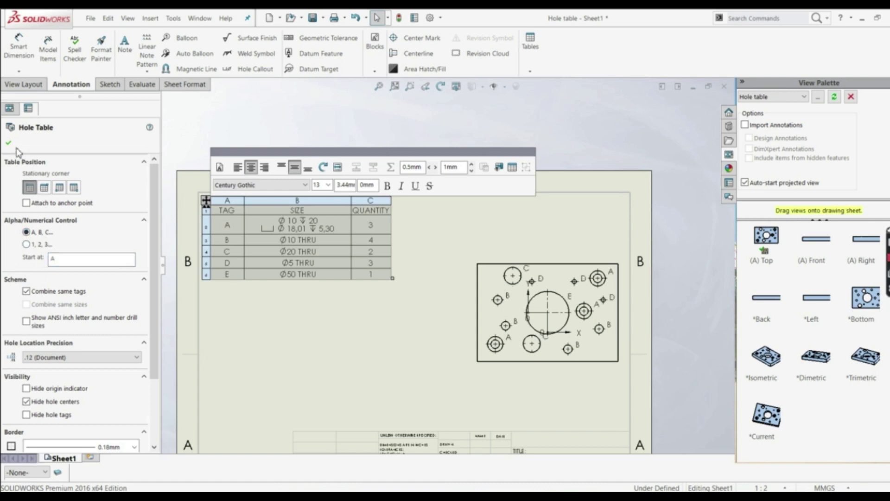
- Uncheck Combine same tags, keep Combine same sizes, and confirm the 14-hole table
{"action": "left_click", "coordinate": [26, 292]}
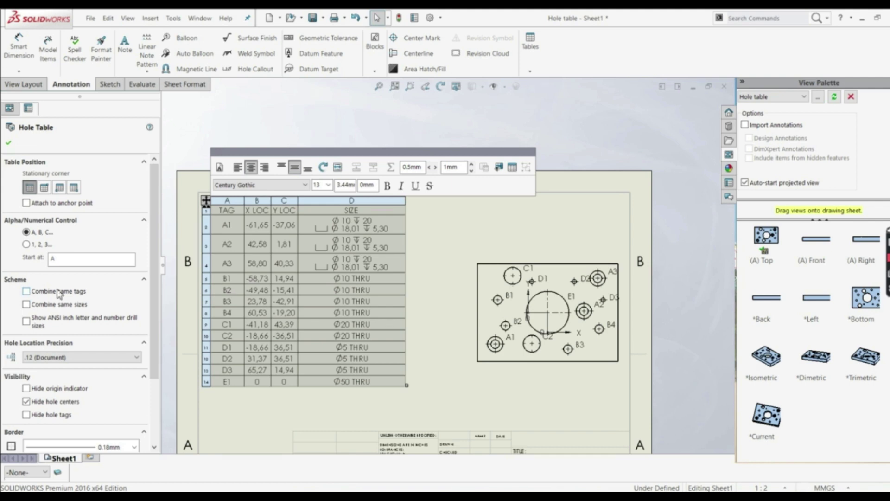
{"action": "left_click", "coordinate": [27, 305]}
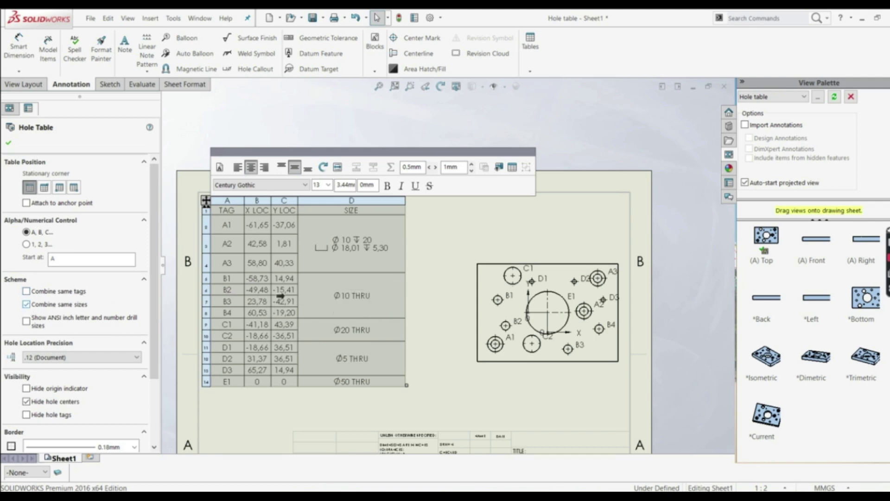
{"action": "key", "text": "z"}
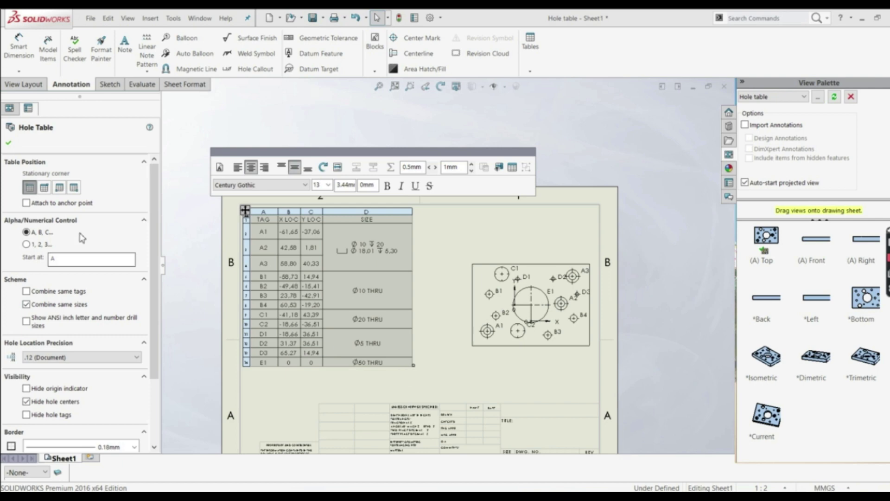
{"action": "left_click", "coordinate": [7, 145]}
{"action": "key", "text": "shift+z"}
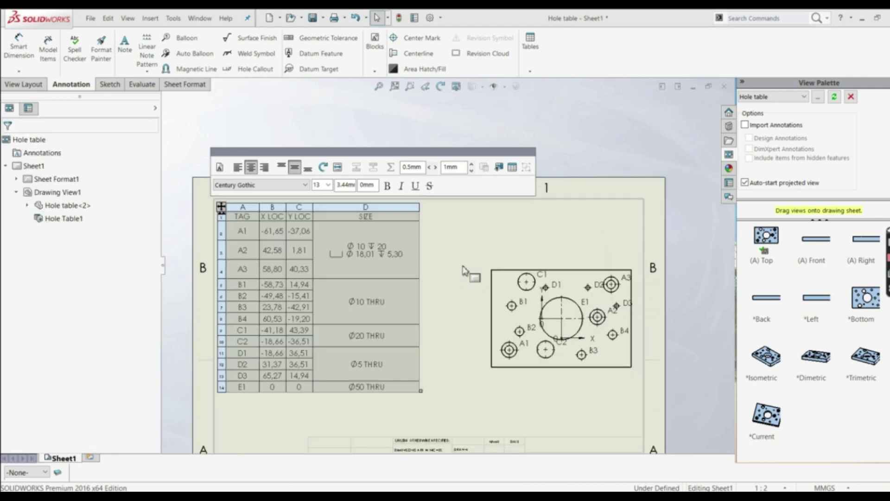